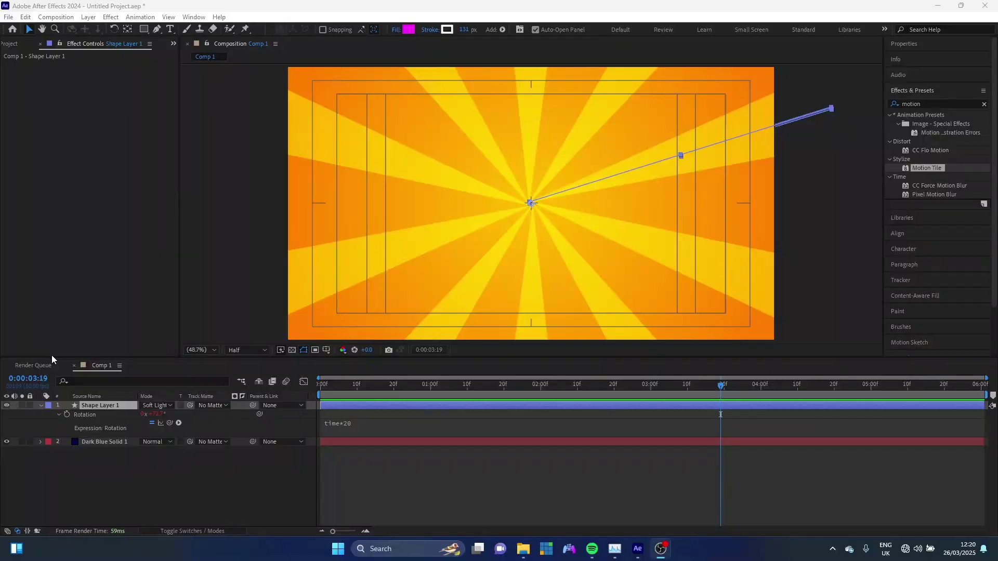
Deselect the sunburst shape layer by clicking an empty timeline area
click(223, 505)
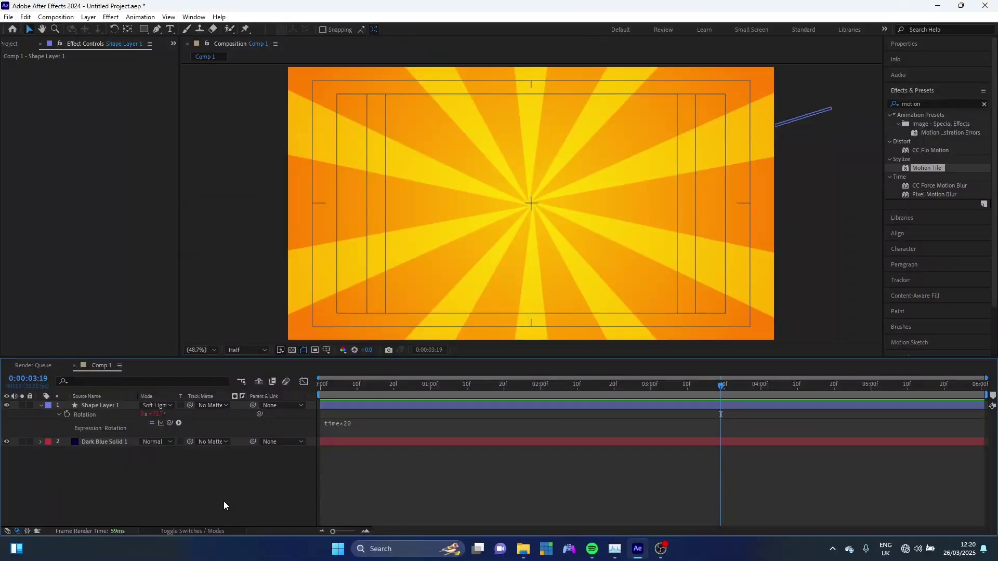
Create a new composition, Comp 2, with a duration of 0:00:06:00
key(ctrl+k)
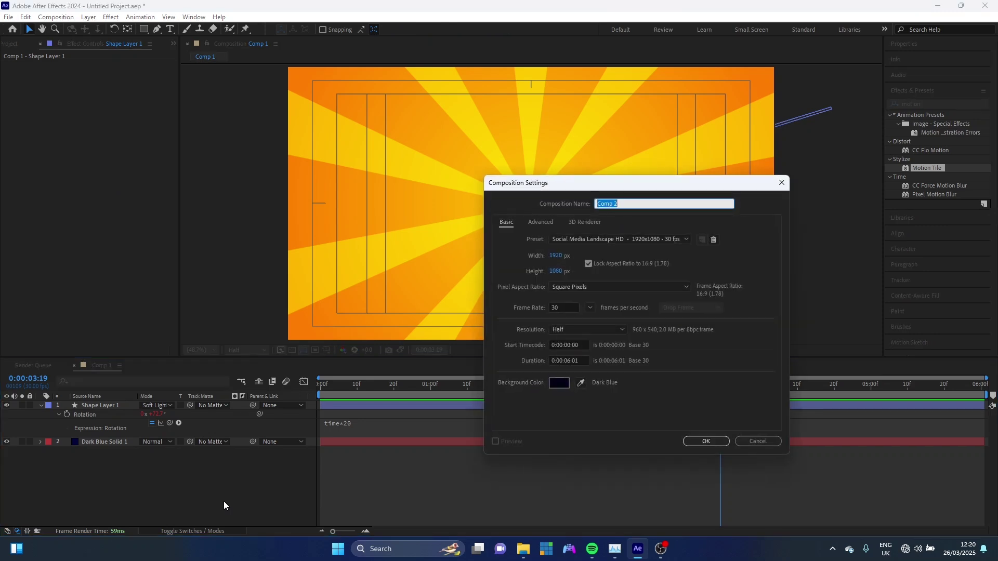
click(581, 360)
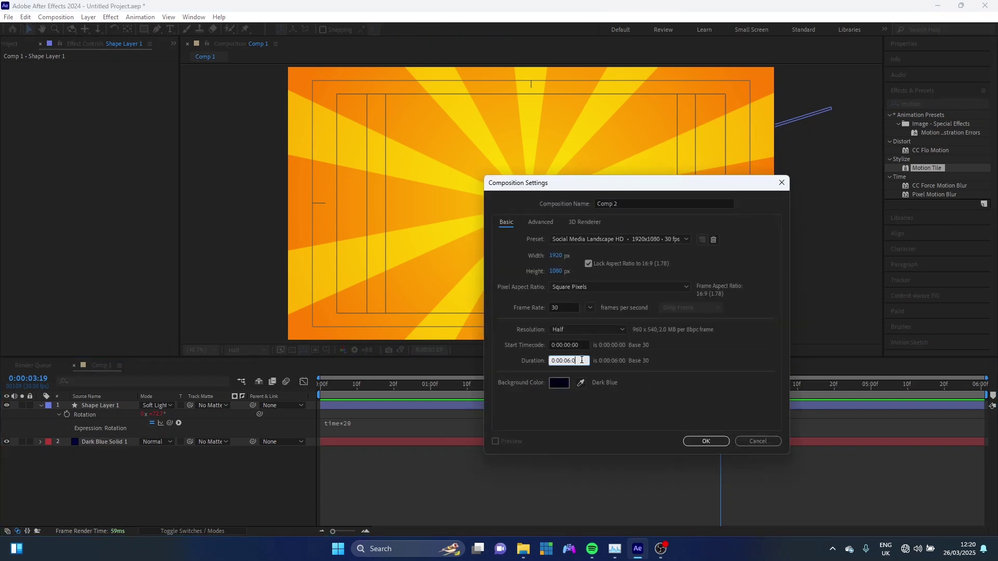
text(0)
key(Return)
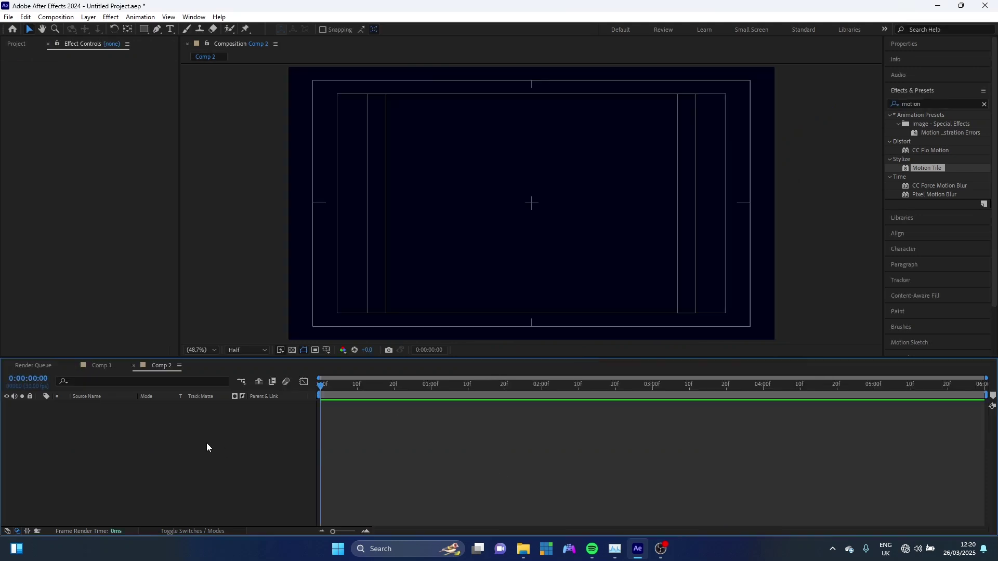
Add a full-frame dark blue solid layer to Comp 2
key(ctrl+y)
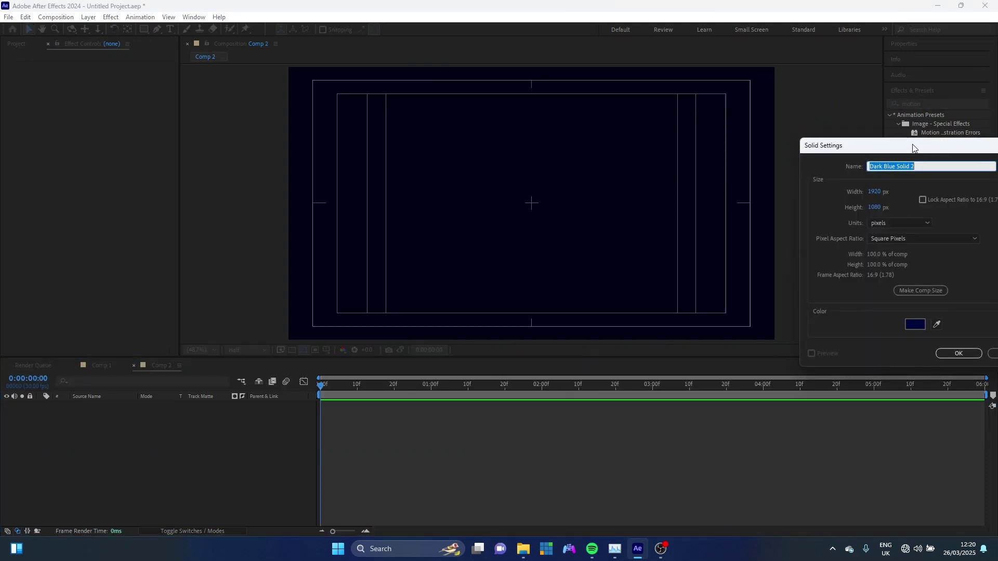
drag(913, 148, 796, 164)
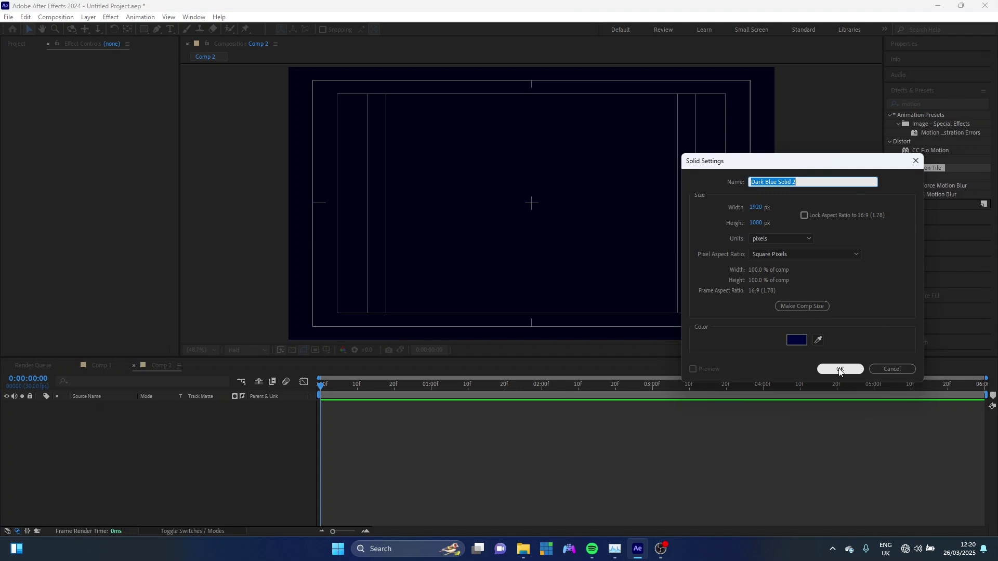
click(840, 370)
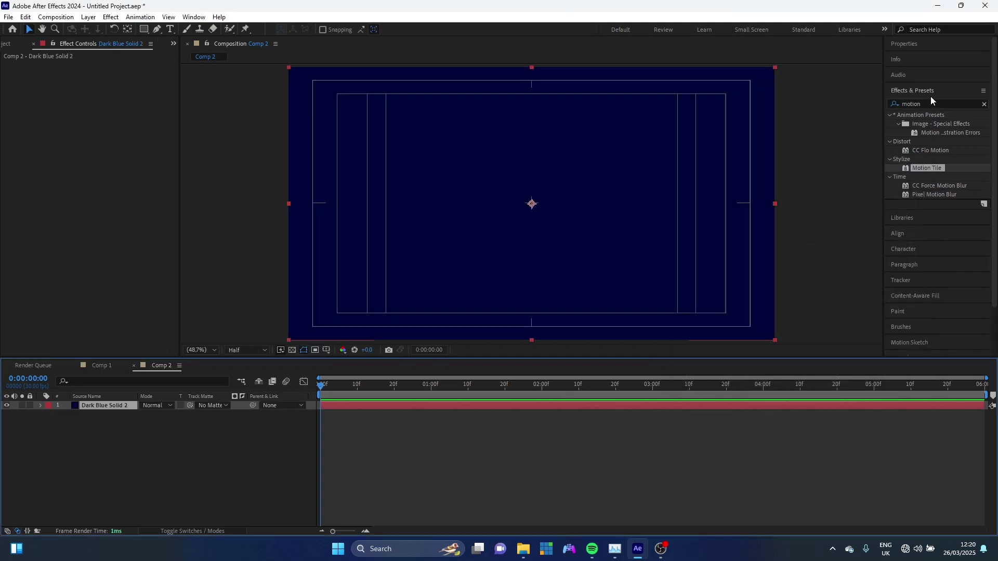
Apply Gradient Ramp to the solid with an orange FF6C00 start colour
click(983, 104)
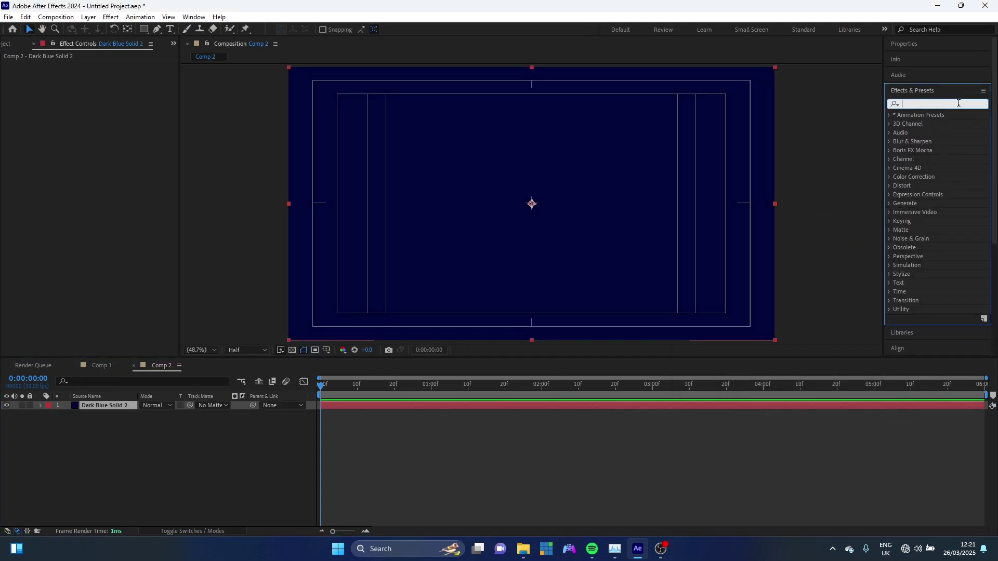
text(gr)
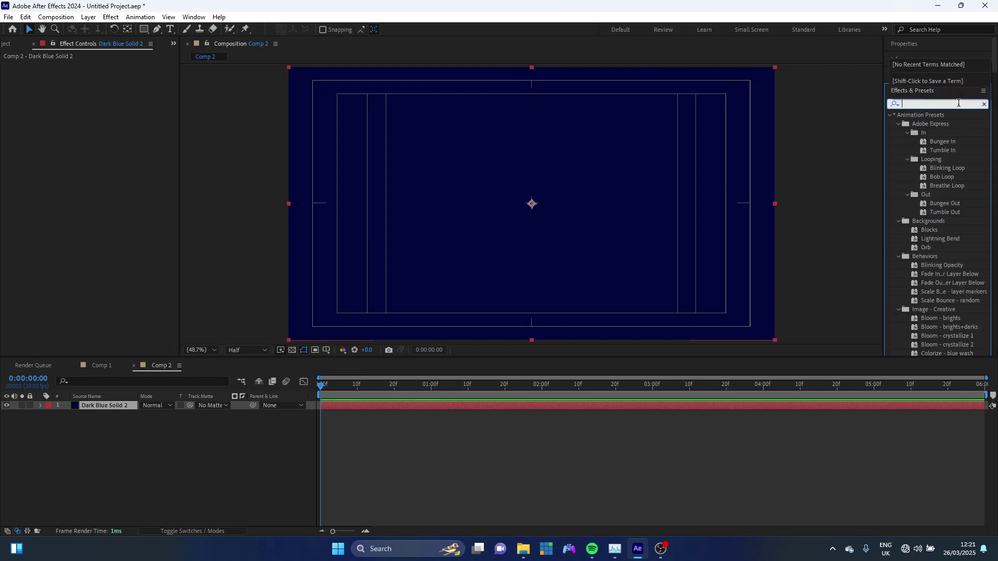
text(ad)
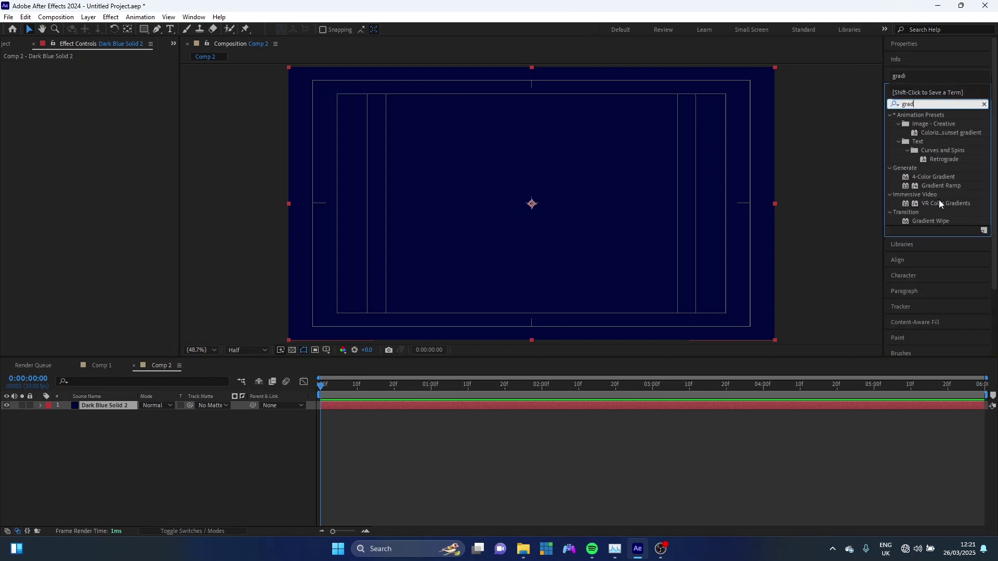
drag(939, 186, 104, 406)
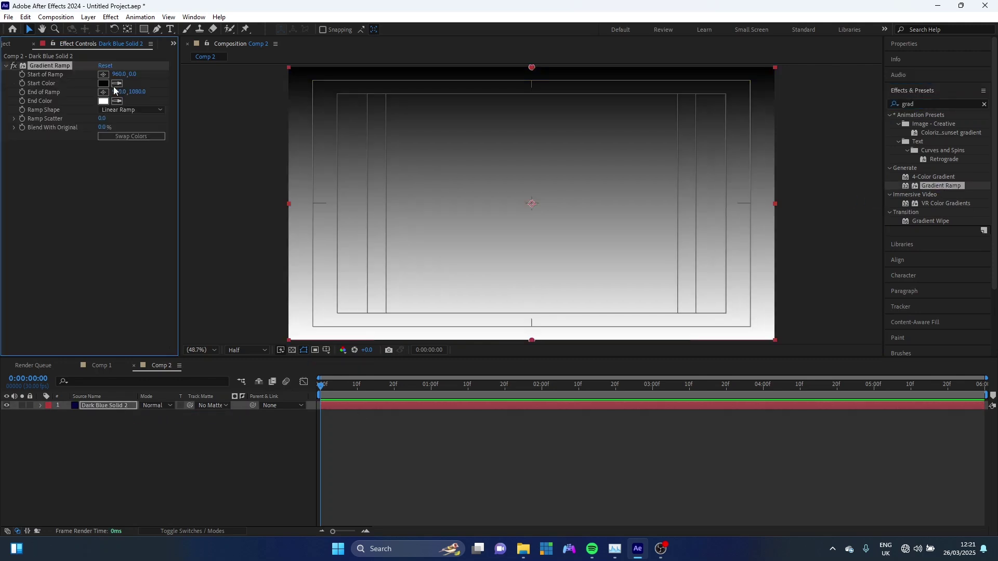
click(103, 83)
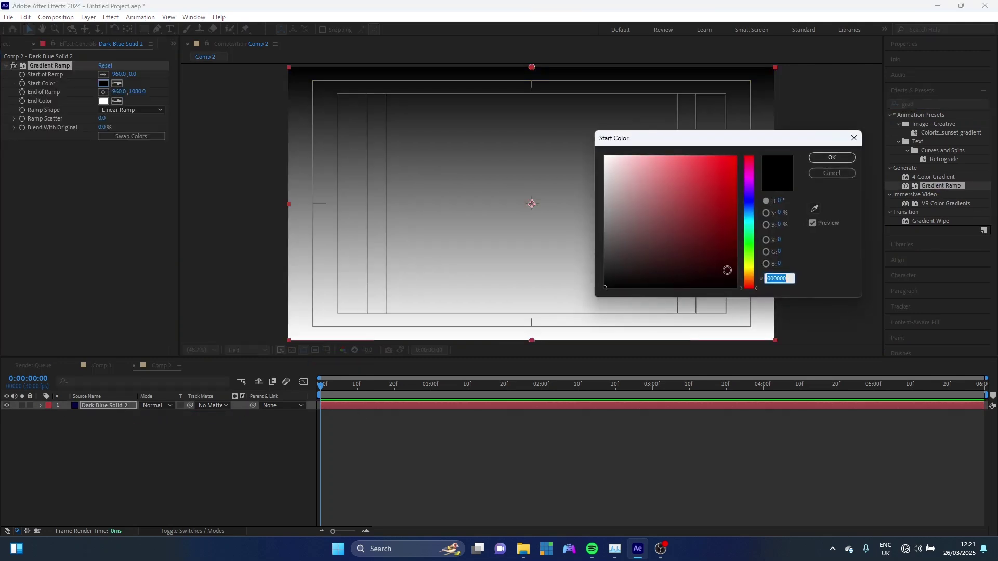
drag(755, 287, 755, 279)
drag(727, 223, 802, 150)
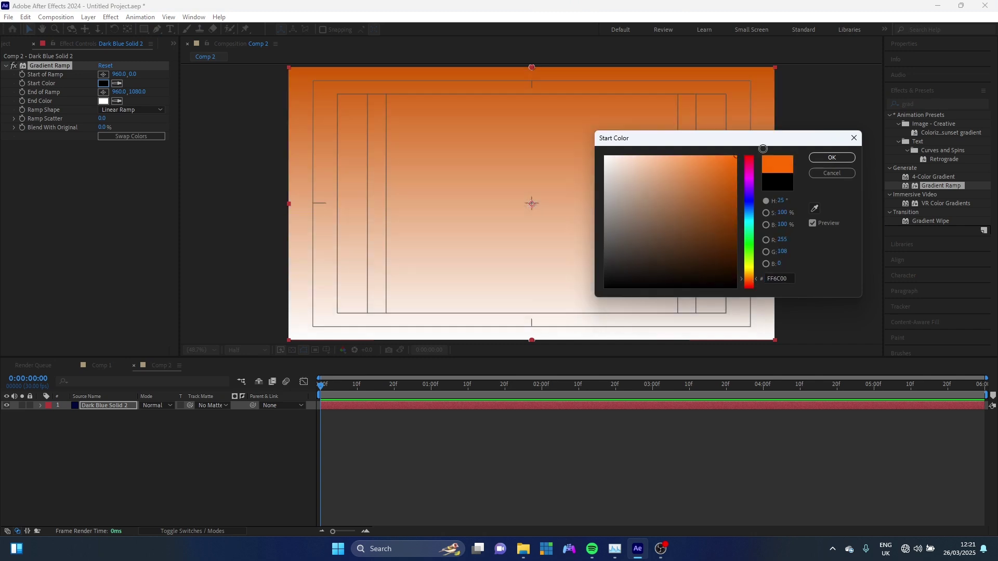
click(828, 159)
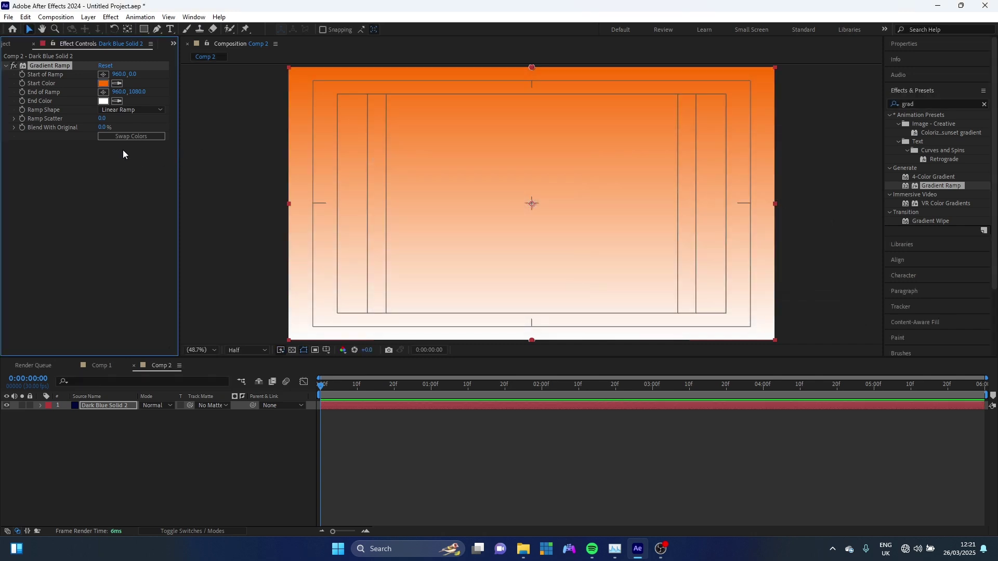
Set the Gradient Ramp end colour to bright yellow
click(104, 101)
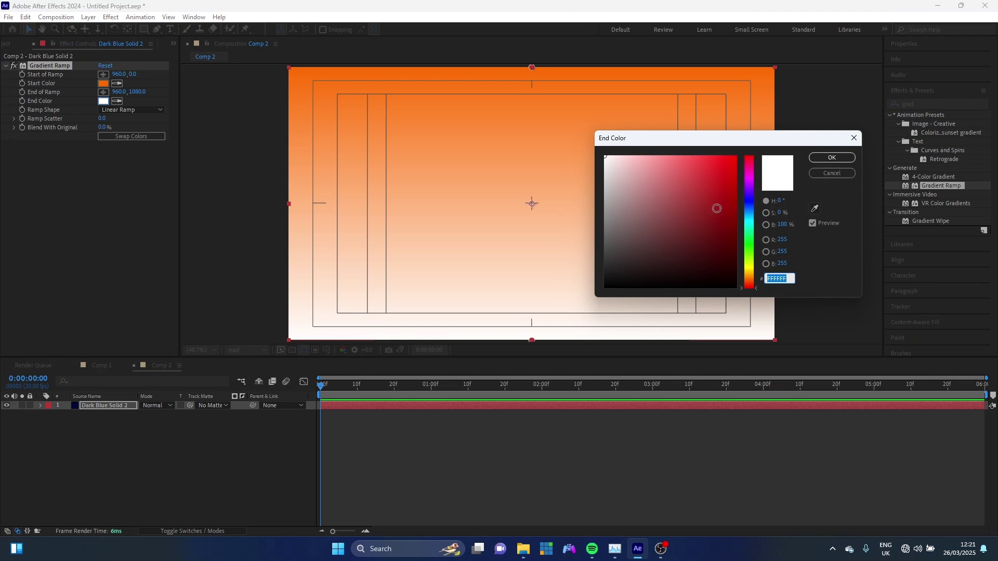
click(751, 270)
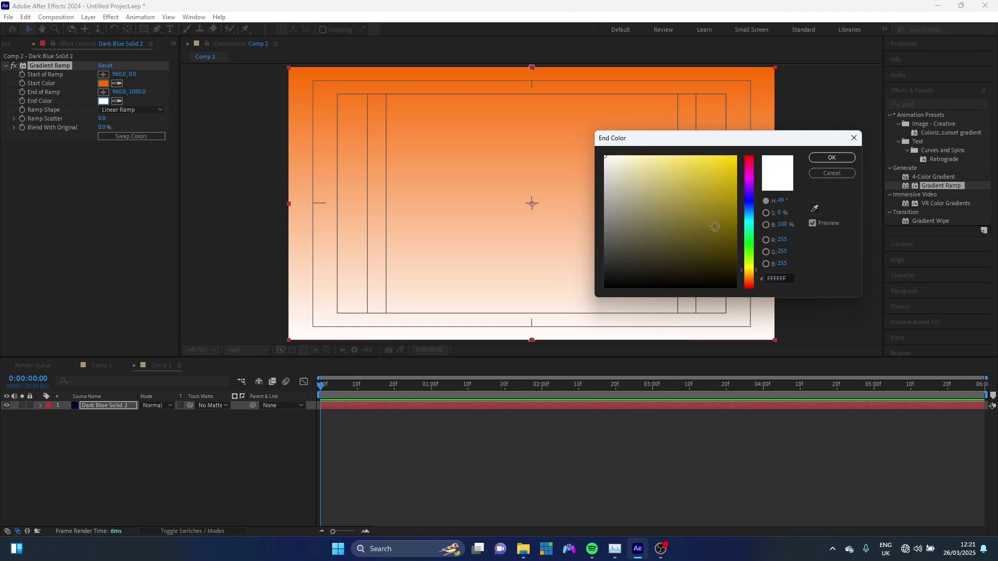
drag(715, 226, 777, 136)
click(831, 158)
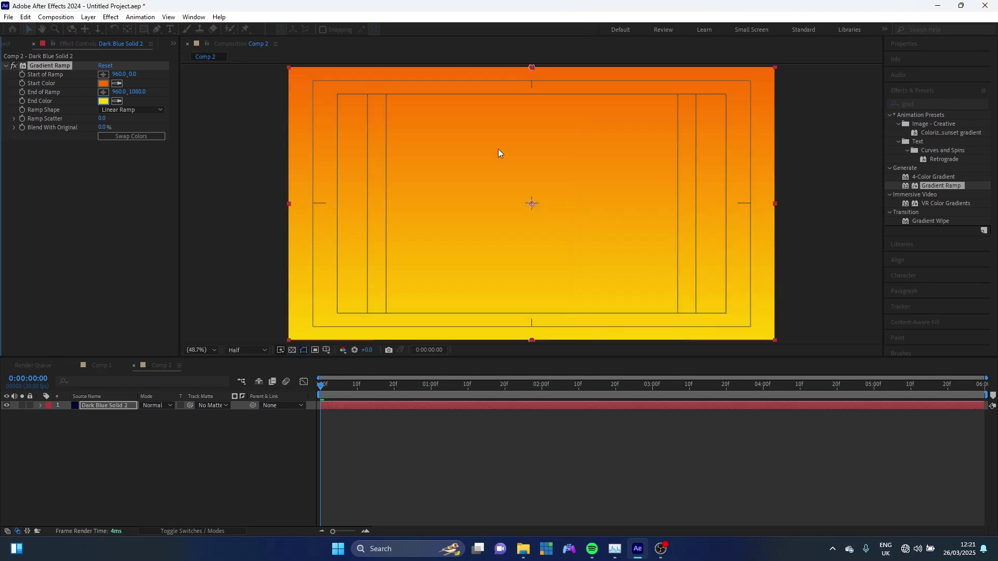
Switch the ramp to Radial Ramp and move Start of Ramp to the comp centre
click(116, 109)
click(132, 132)
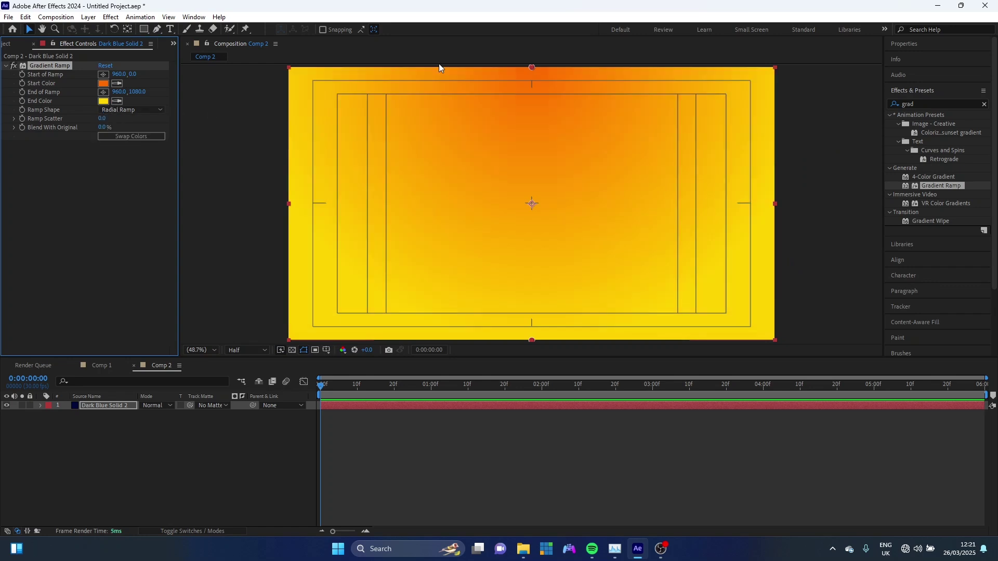
click(532, 68)
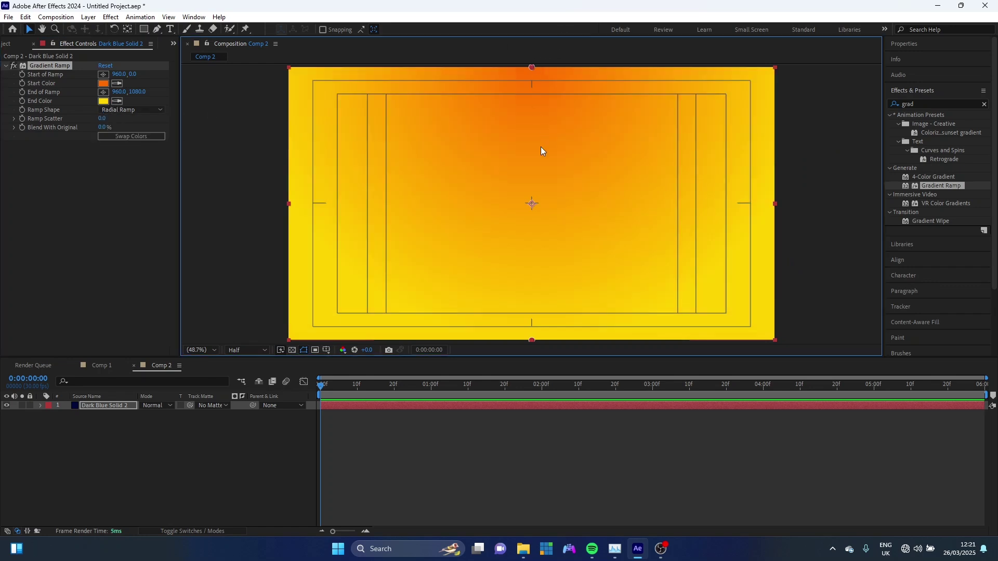
drag(530, 68, 532, 203)
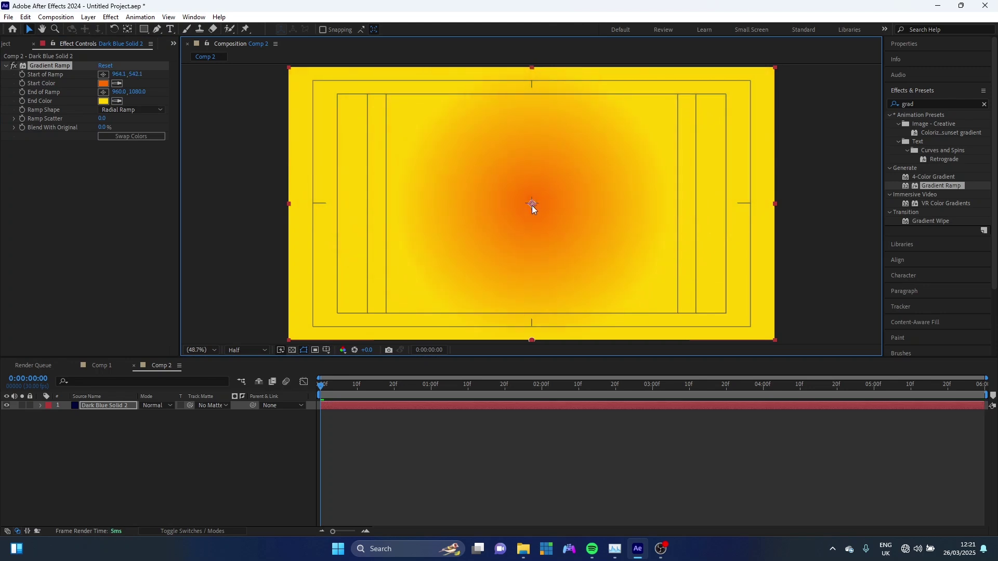
Swap the ramp colours, drag End of Ramp toward the corner, and lock the background
click(137, 136)
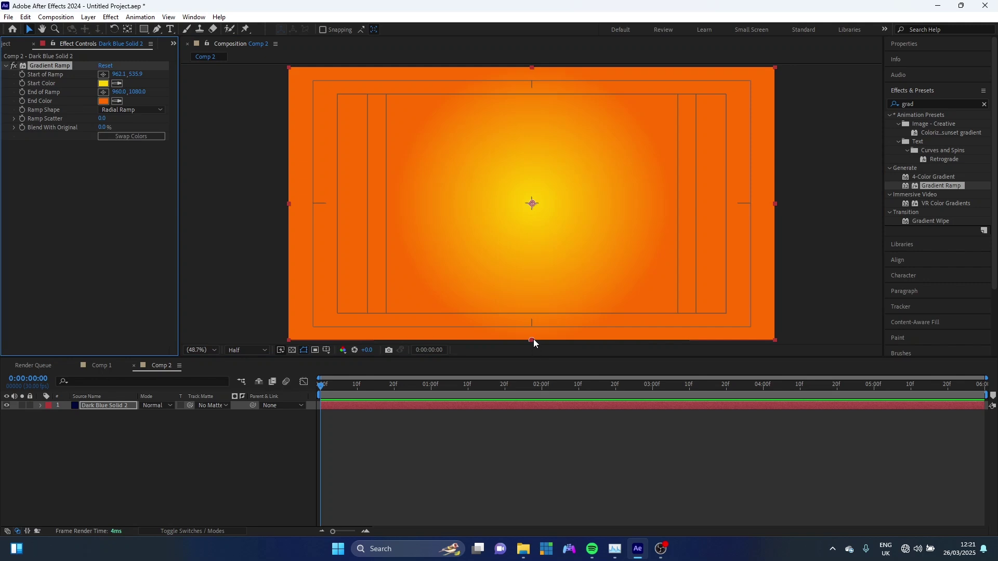
drag(533, 341, 577, 384)
drag(592, 417, 621, 456)
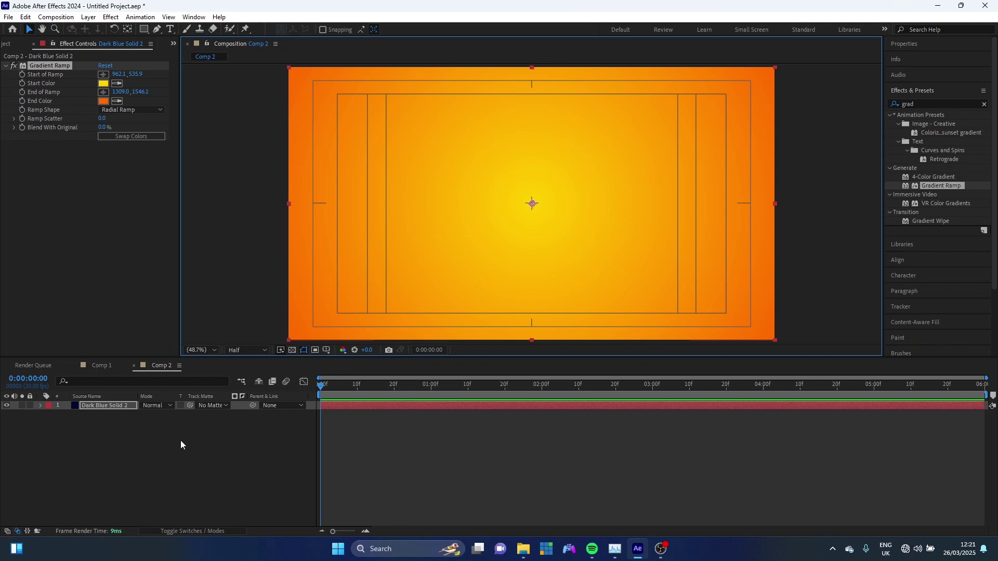
click(30, 405)
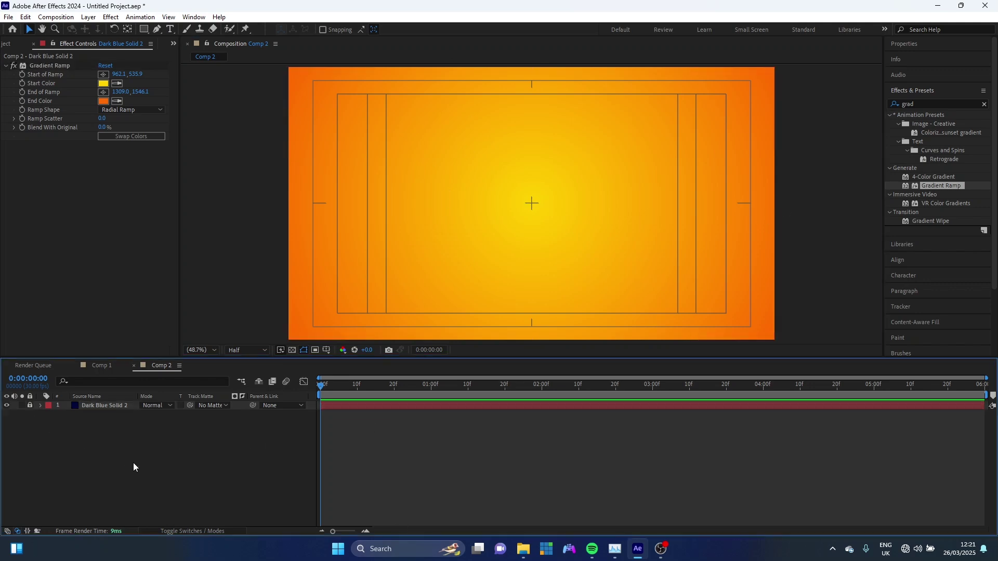
Draw a vertical white ray from the comp centre upward and thicken its stroke
click(157, 29)
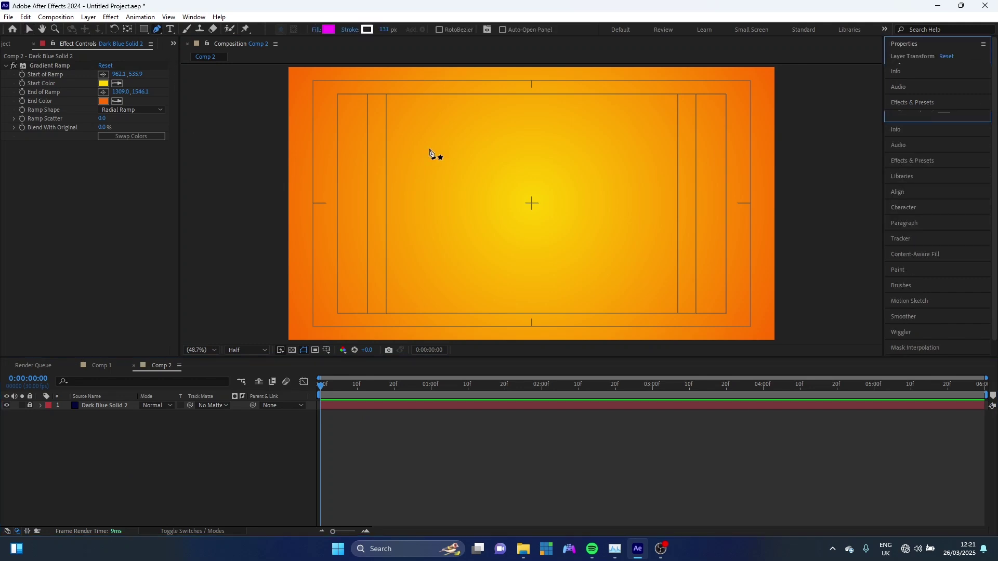
click(531, 203)
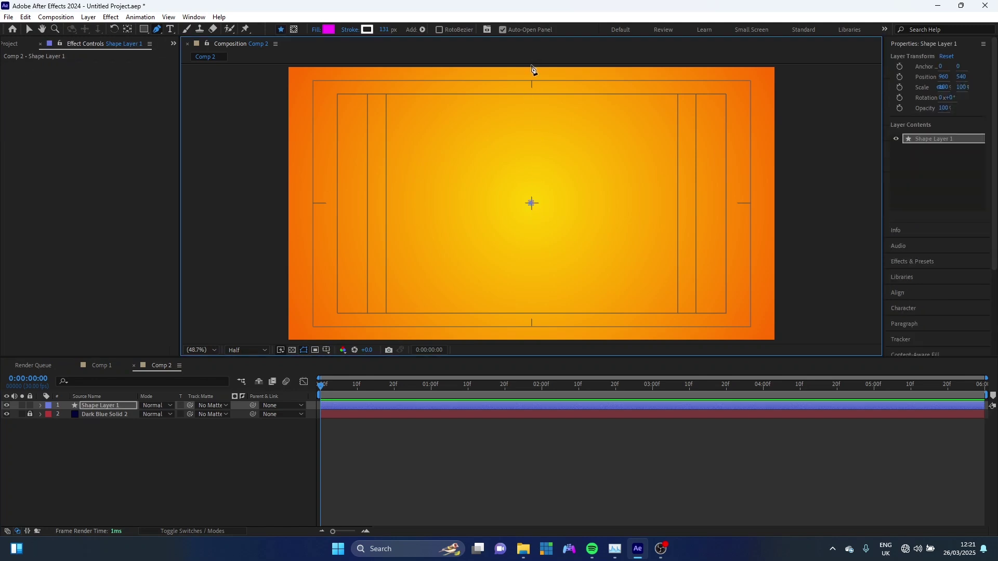
key(comma)
key(comma)
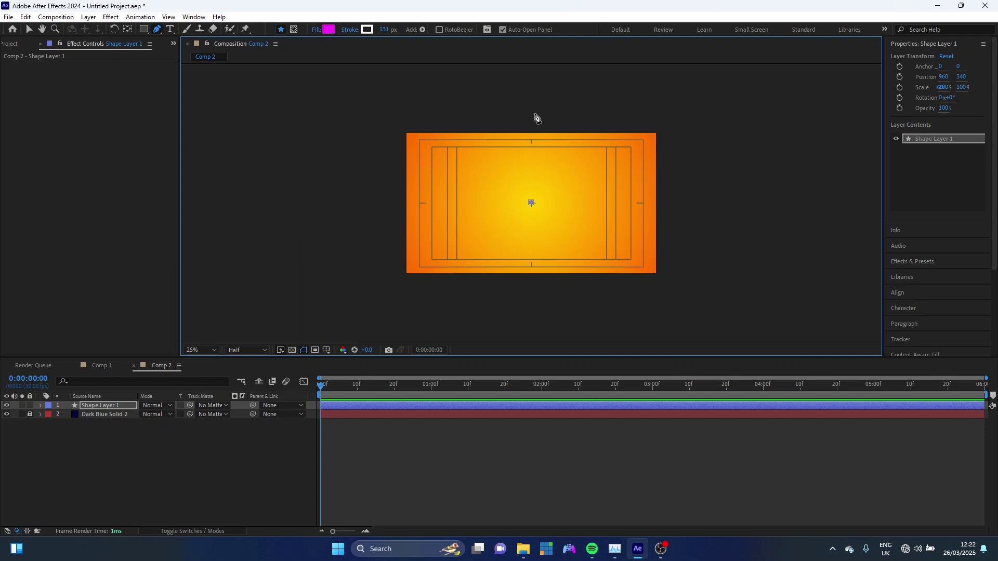
click(531, 113)
click(531, 203)
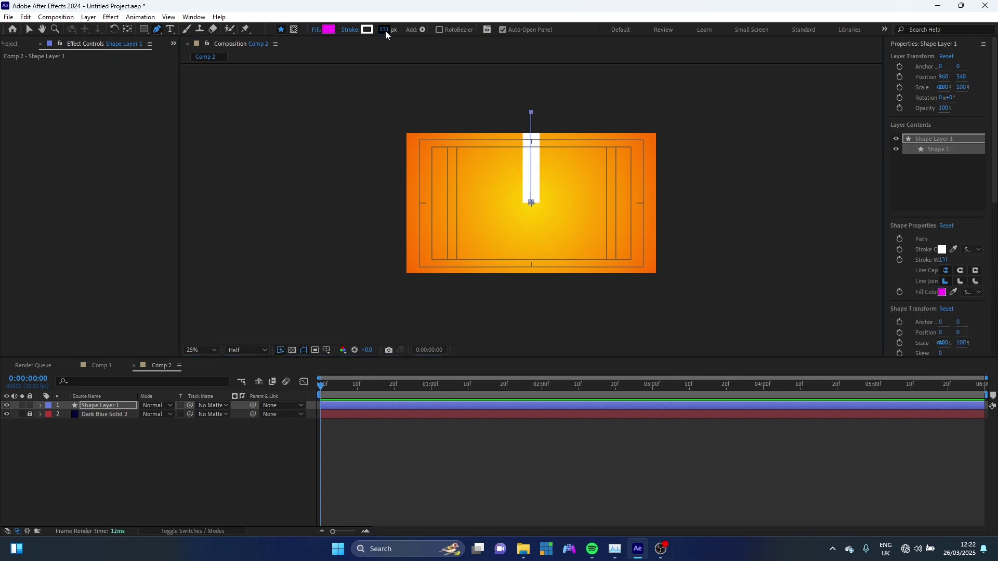
drag(388, 29, 411, 29)
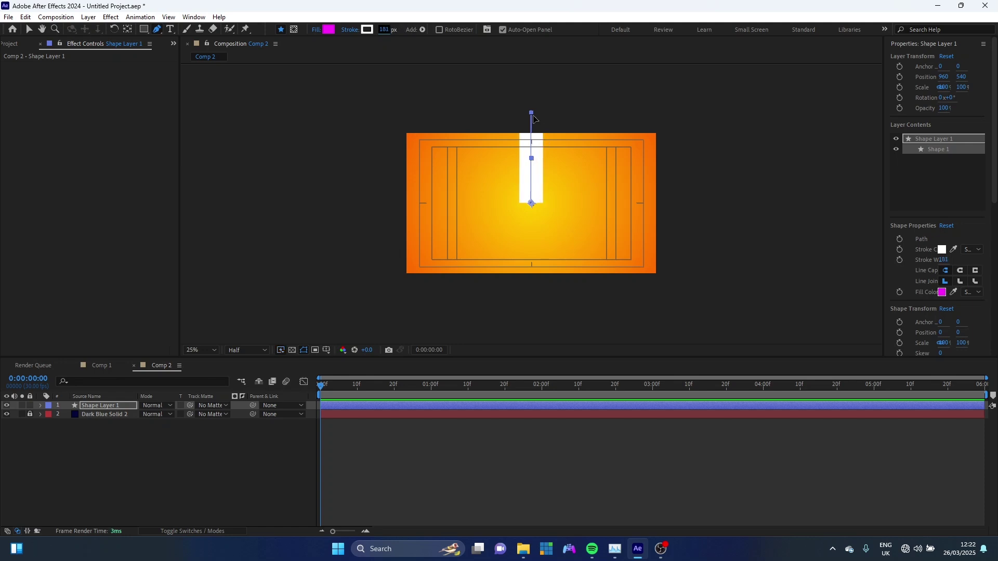
click(41, 405)
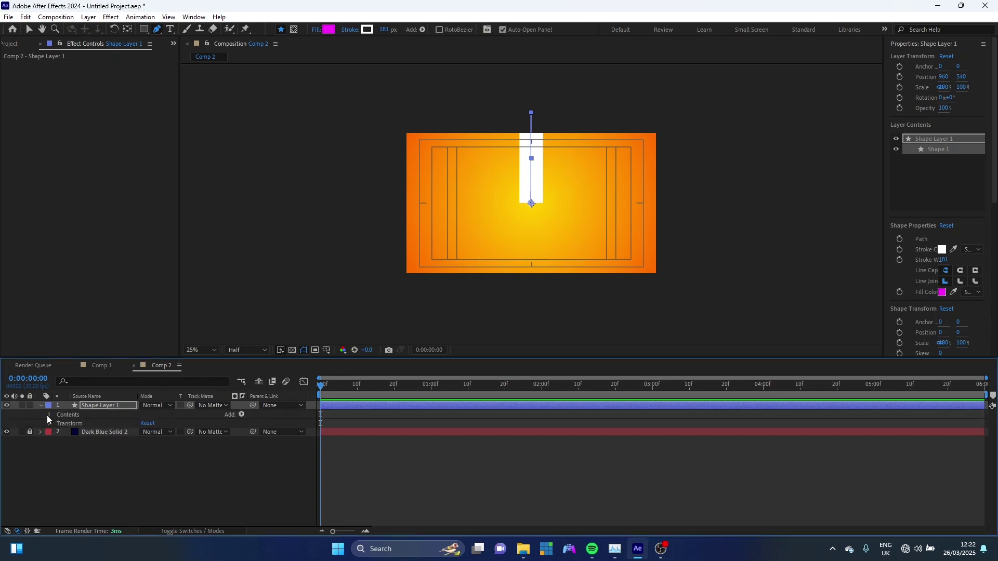
Set Stroke 1's Taper Start Length to 100%
click(49, 414)
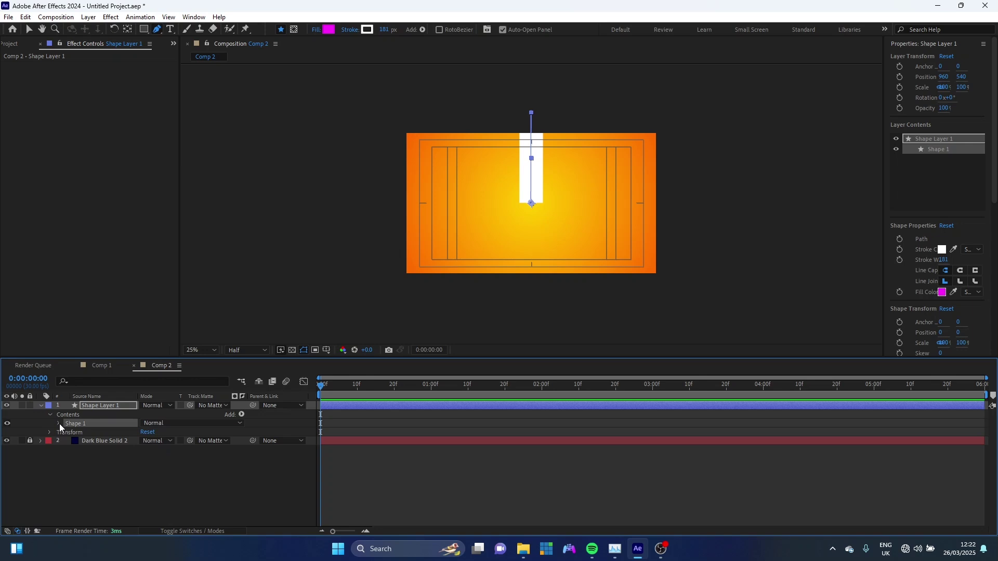
click(60, 423)
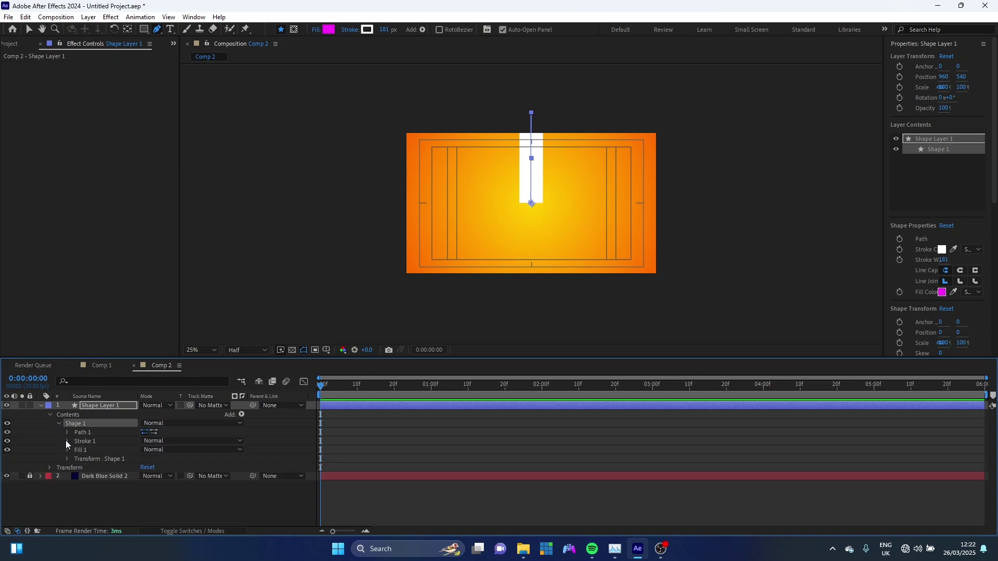
click(66, 440)
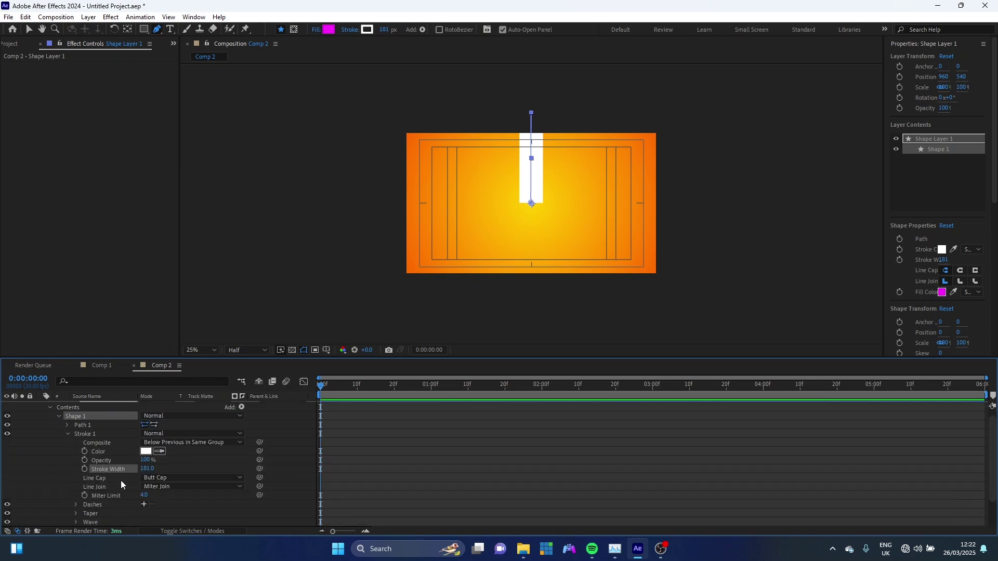
click(76, 513)
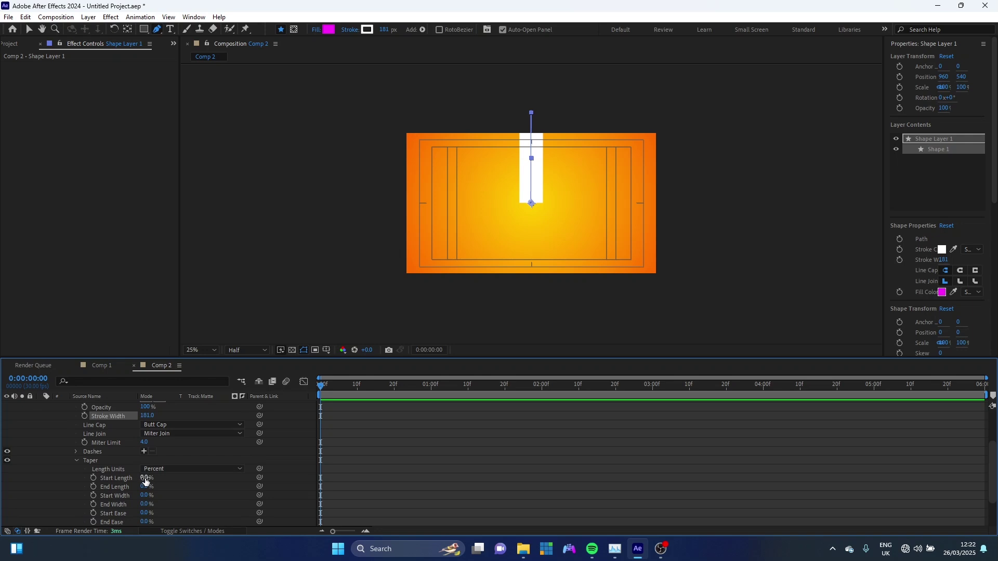
drag(144, 481, 223, 468)
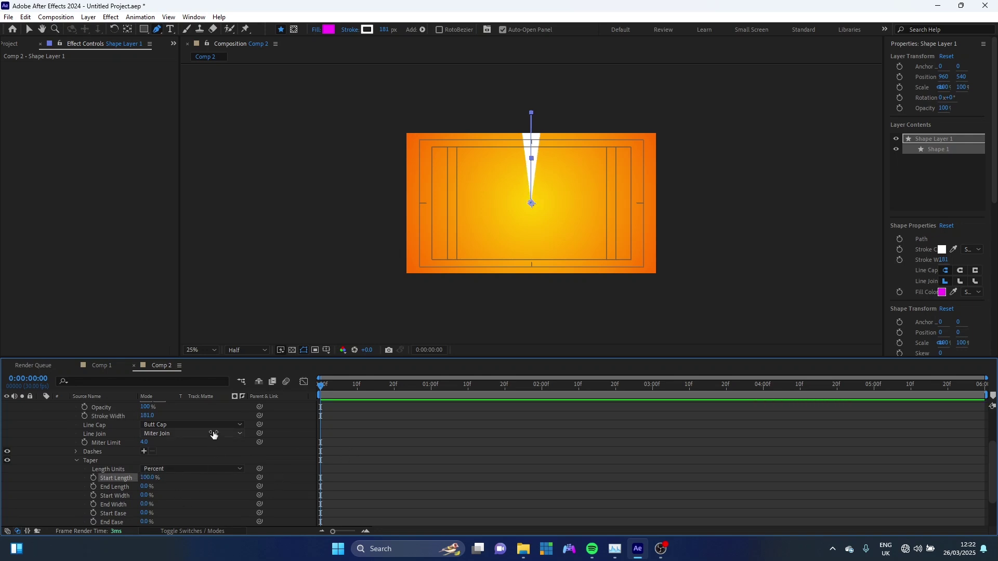
scroll(213, 434, up, 3)
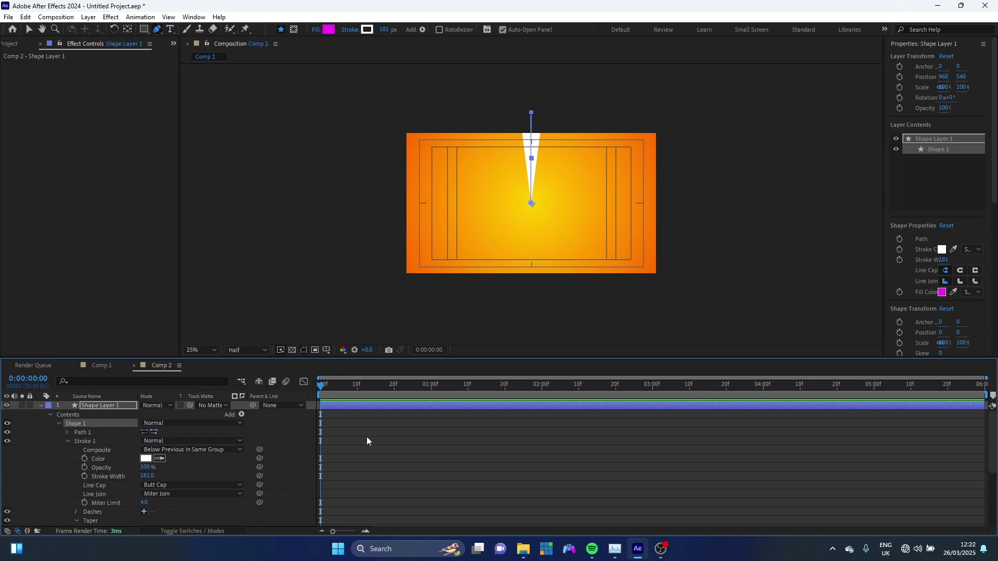
click(241, 414)
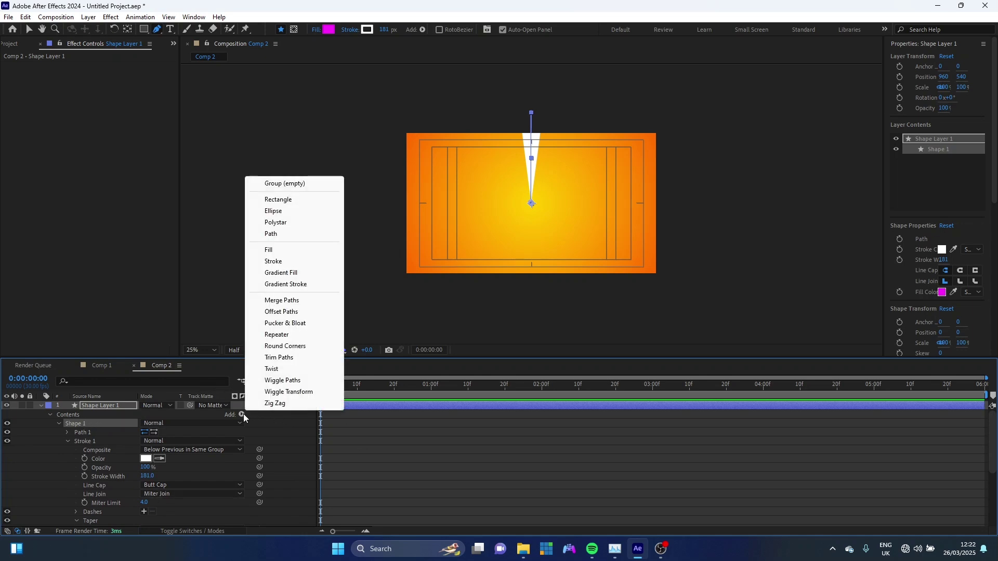
Add a Repeater with 10 copies, position offset 0,0 and 36° rotation
click(288, 337)
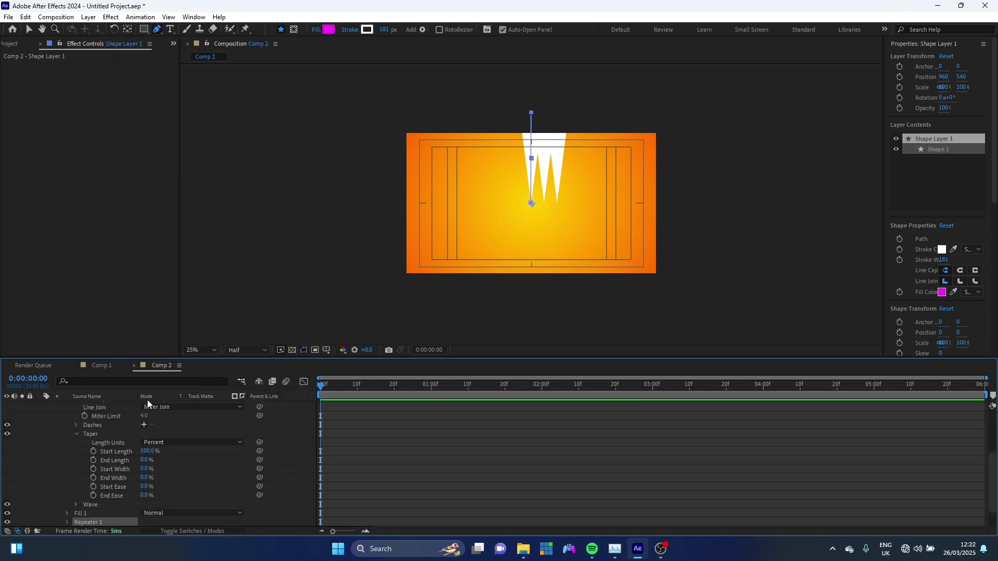
click(67, 522)
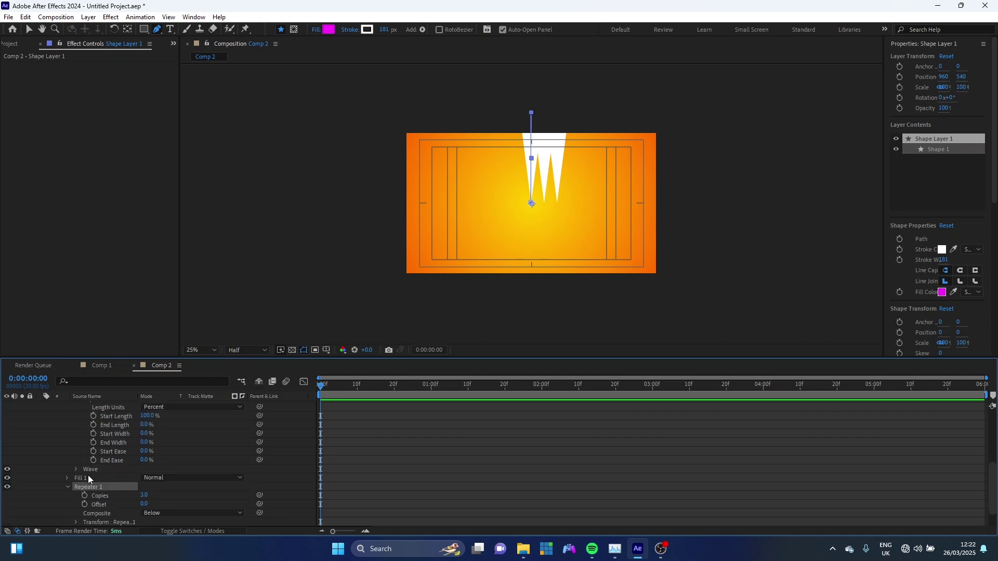
click(143, 495)
text(10)
key(Return)
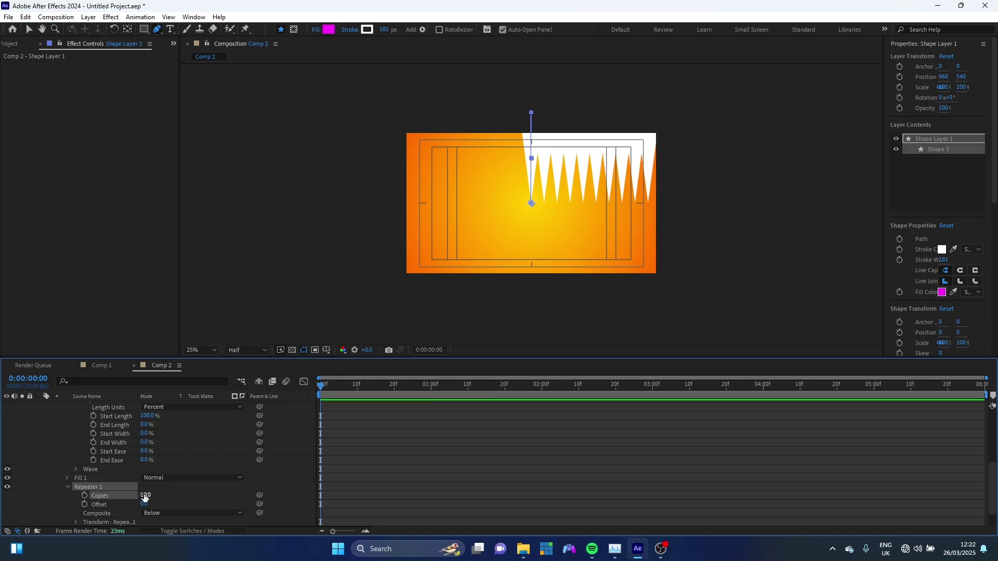
click(75, 522)
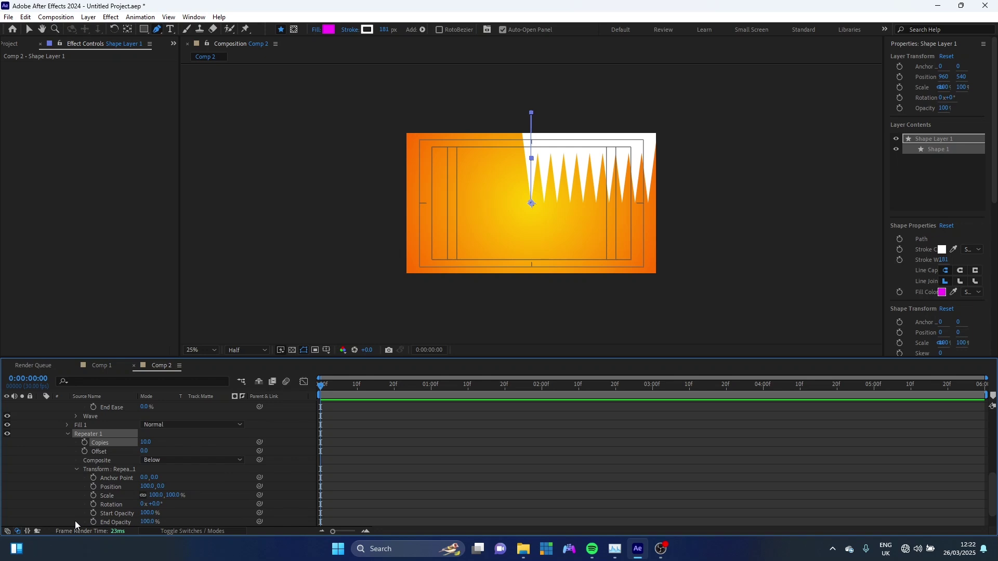
click(143, 486)
text(0)
key(Return)
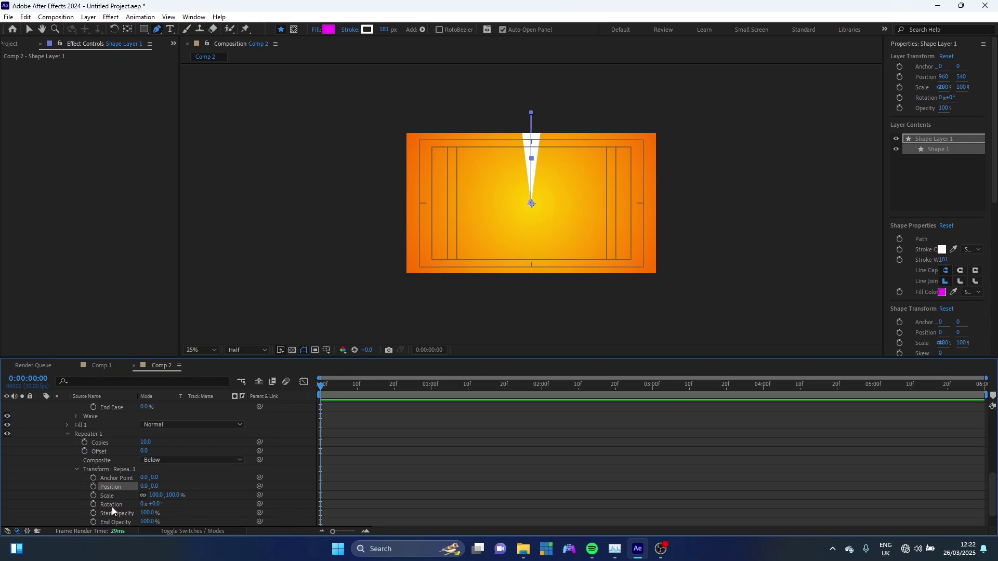
drag(155, 505, 170, 503)
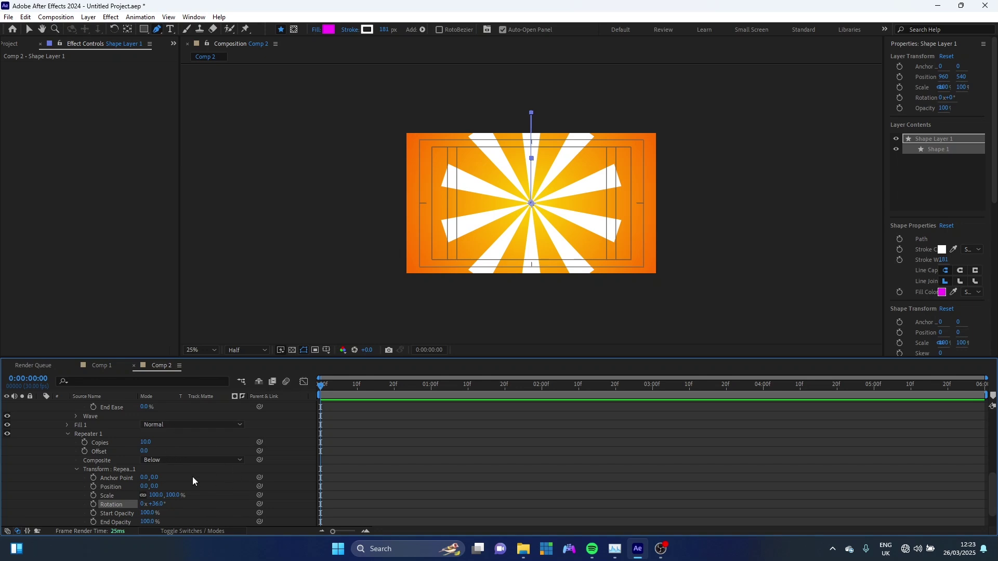
Scrub Shape Layer 1's Scale up to 160%
key(s)
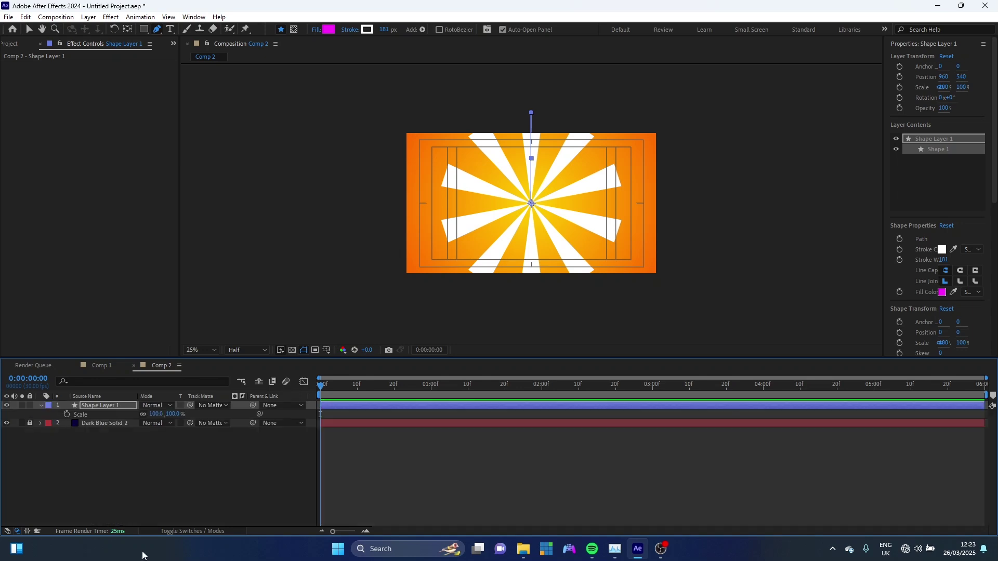
drag(172, 414, 200, 413)
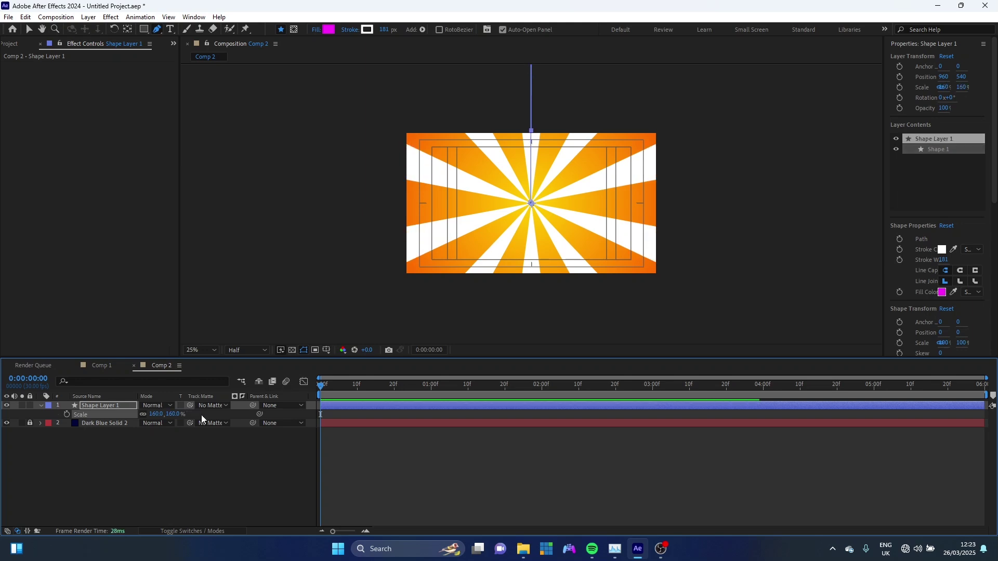
click(137, 464)
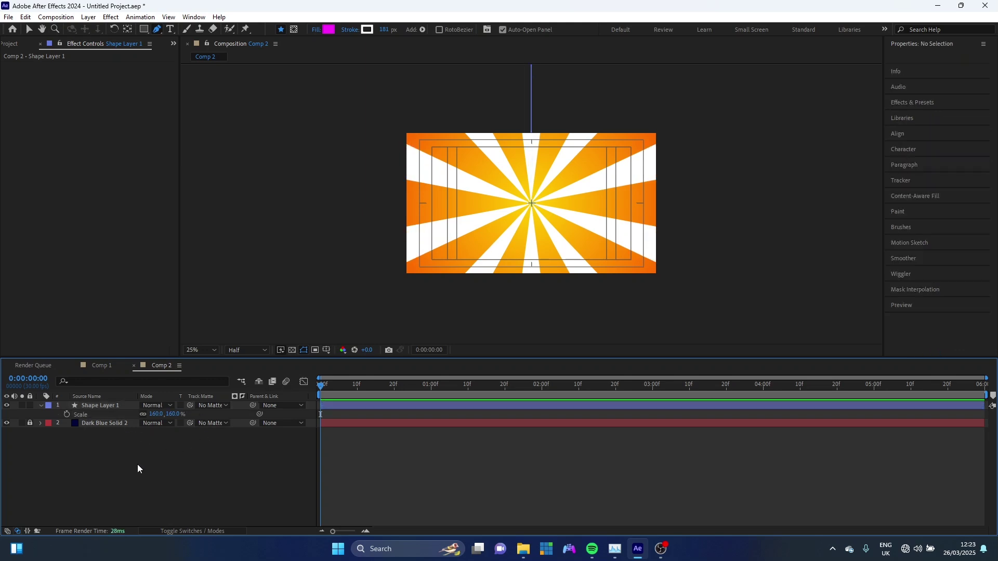
Add a time*20 expression to Shape Layer 1's Rotation, then preview the spin
click(102, 407)
key(r)
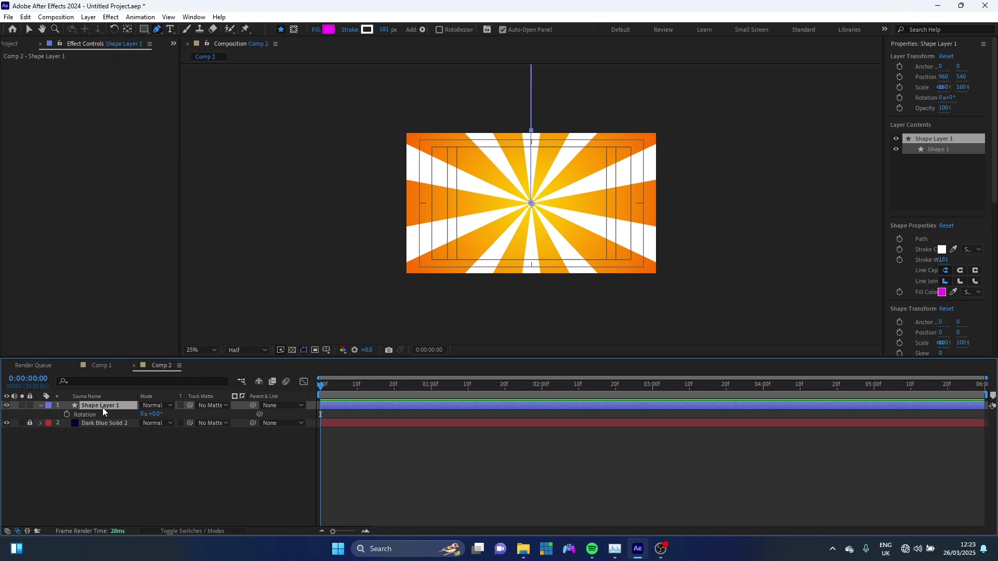
alt+click(66, 414)
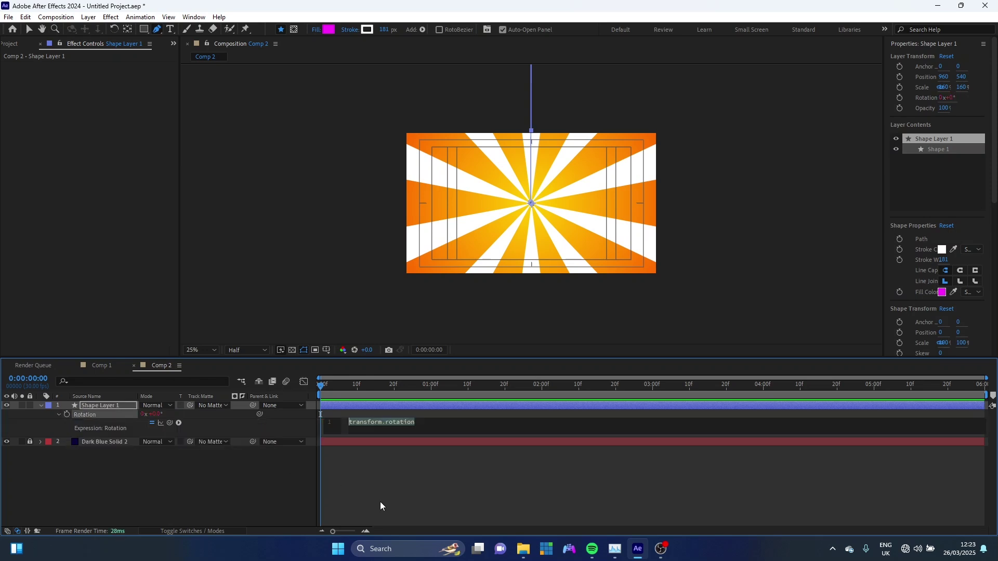
text(time )
text(20)
click(290, 472)
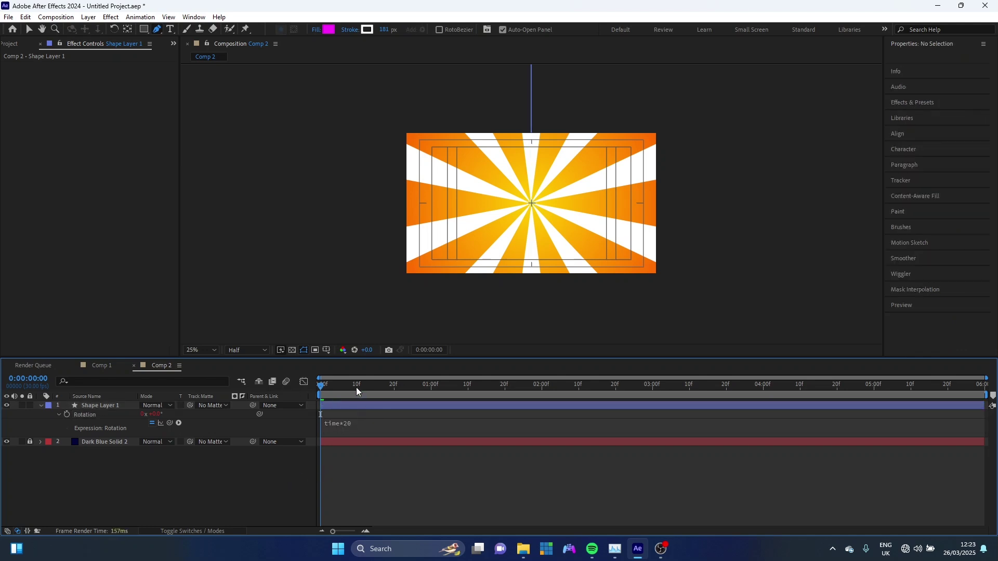
key(space)
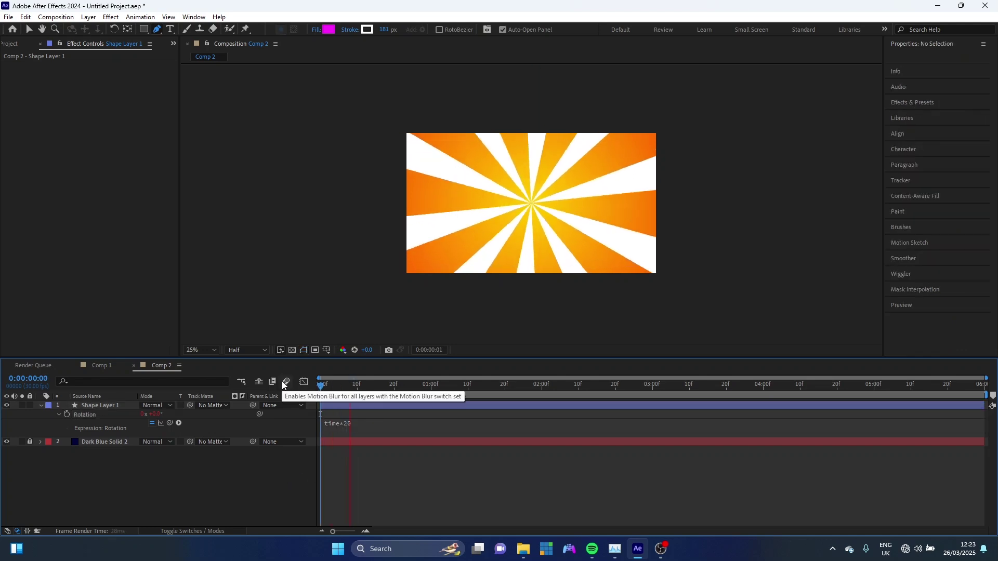
key(space)
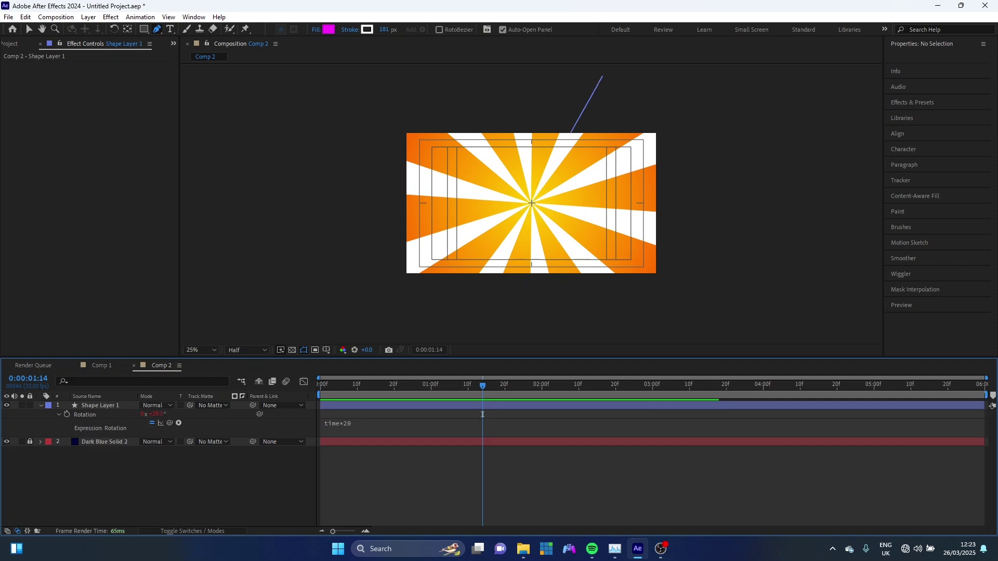
Choose Soft Light in Shape Layer 1's timeline Mode column
click(201, 531)
click(158, 406)
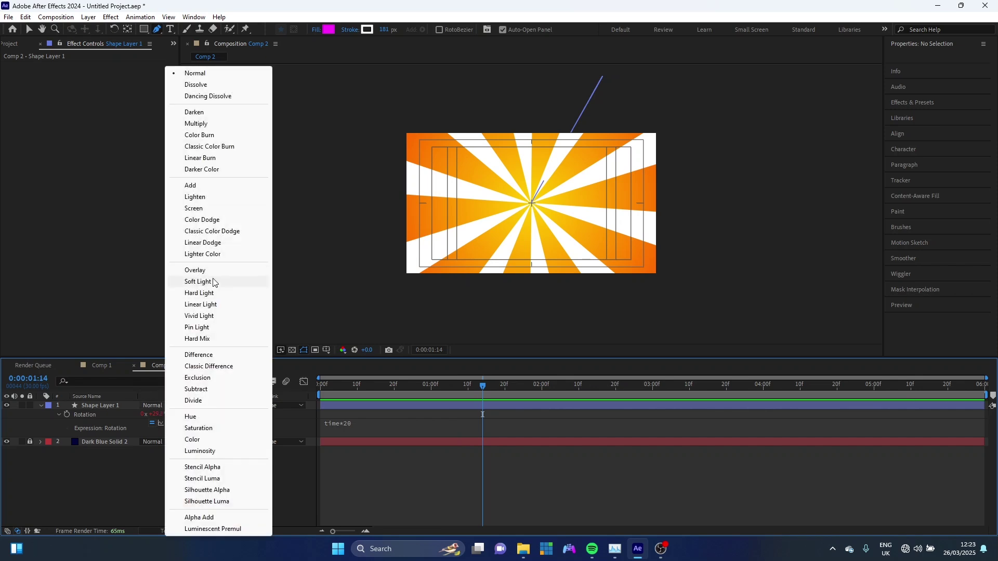
key(Escape)
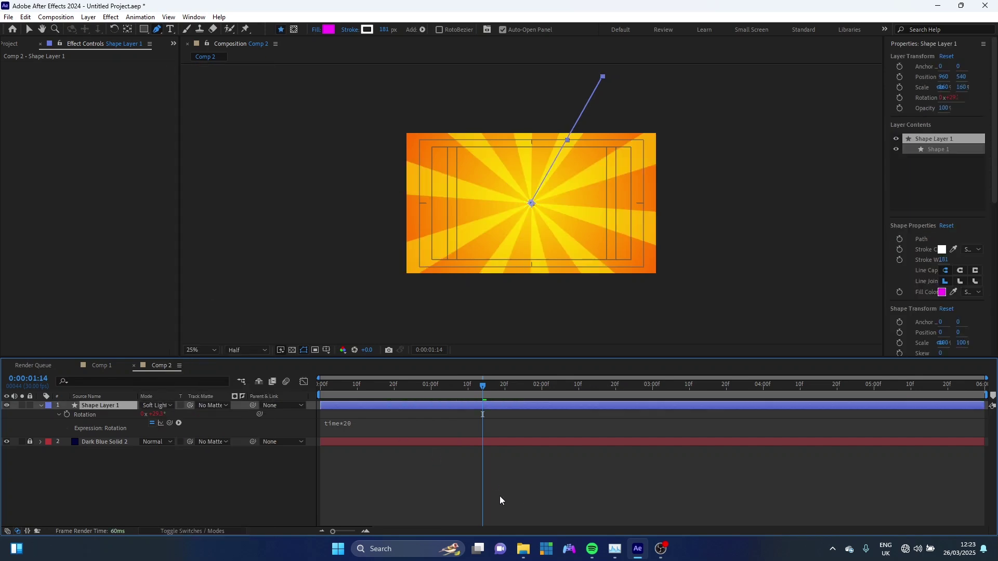